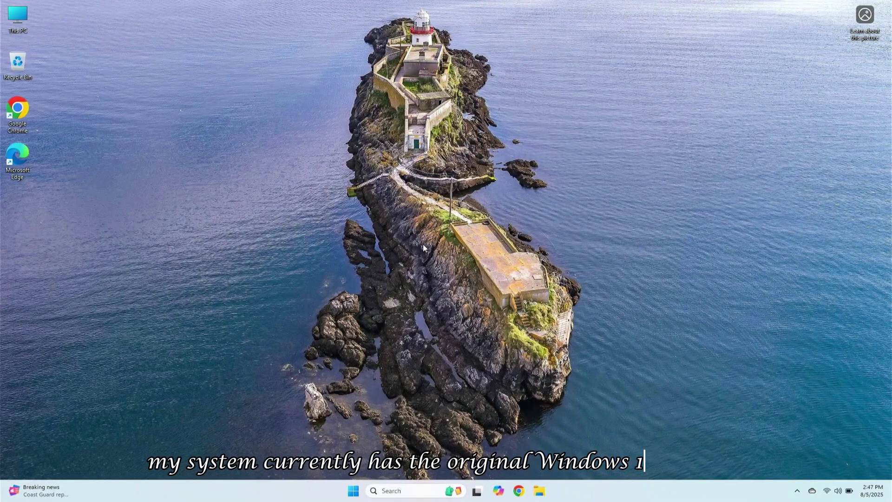
Step: Check memory use in Task Manager's Performance view, then close Task Manager
right_click(609, 497)
click(622, 454)
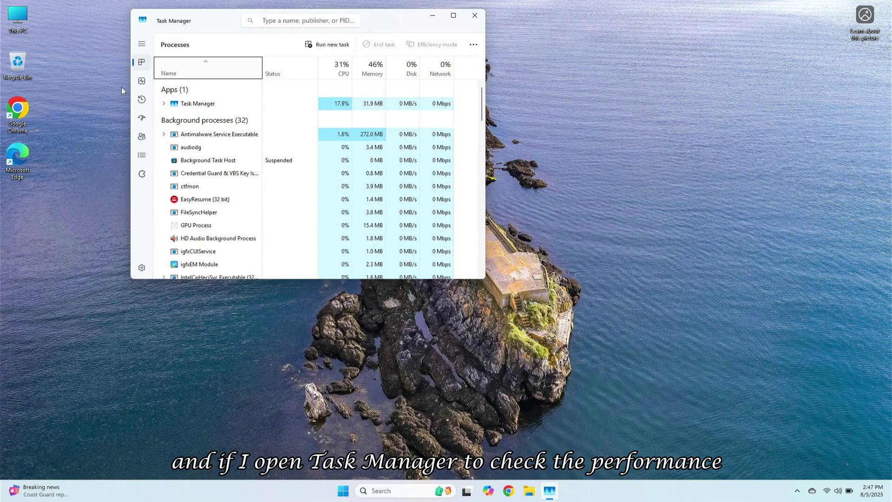
click(136, 84)
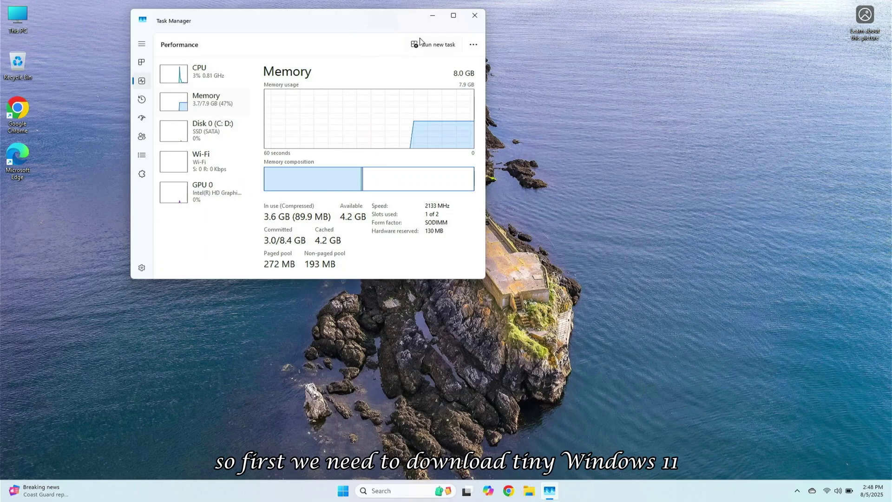
click(483, 17)
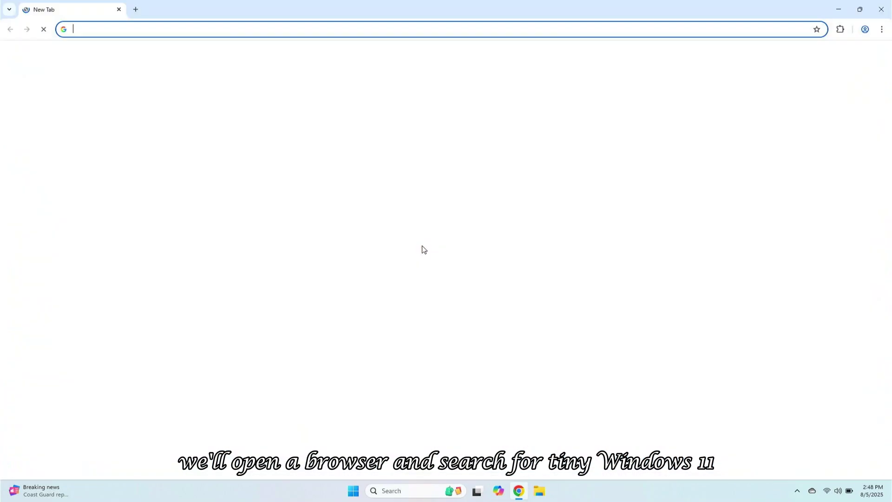
Step: Search Google for 'tiny windows' and open the Internet Archive Tiny11 page
text(tiny windows)
key(Return)
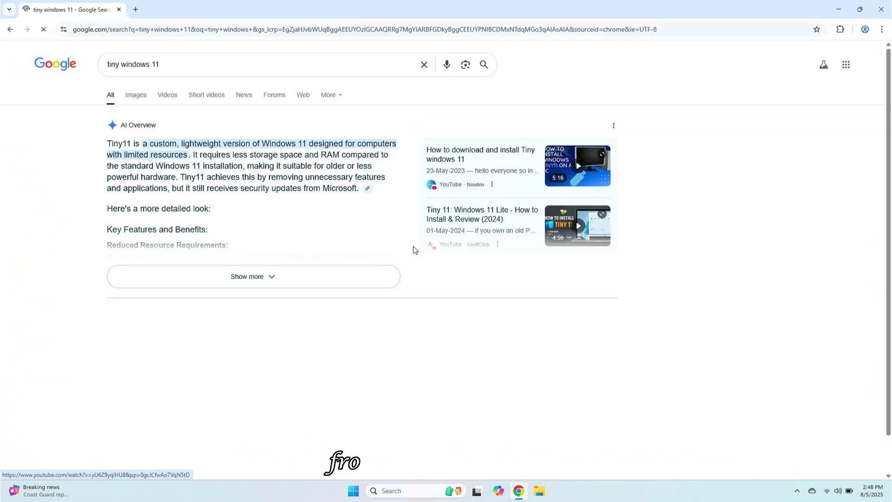
scroll(409, 250, down, 4)
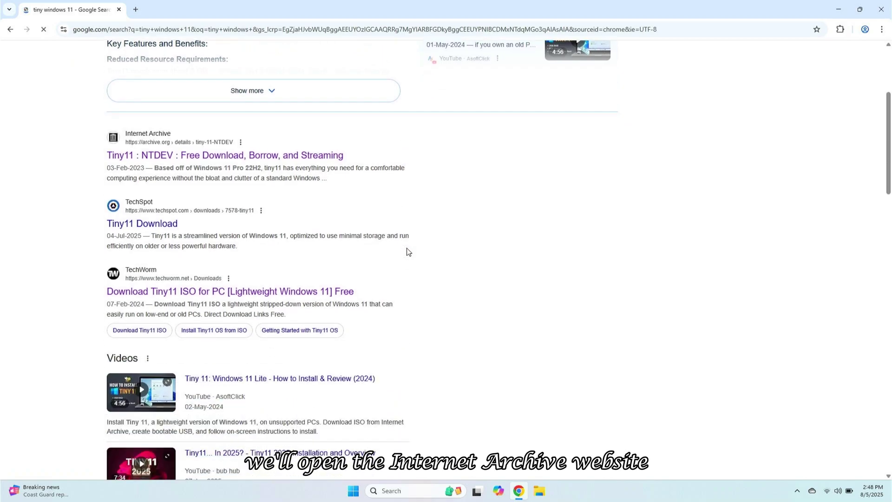
click(165, 149)
Step: List the page's ISO image files and download the 23H2 x64 ISO
scroll(754, 297, down, 6)
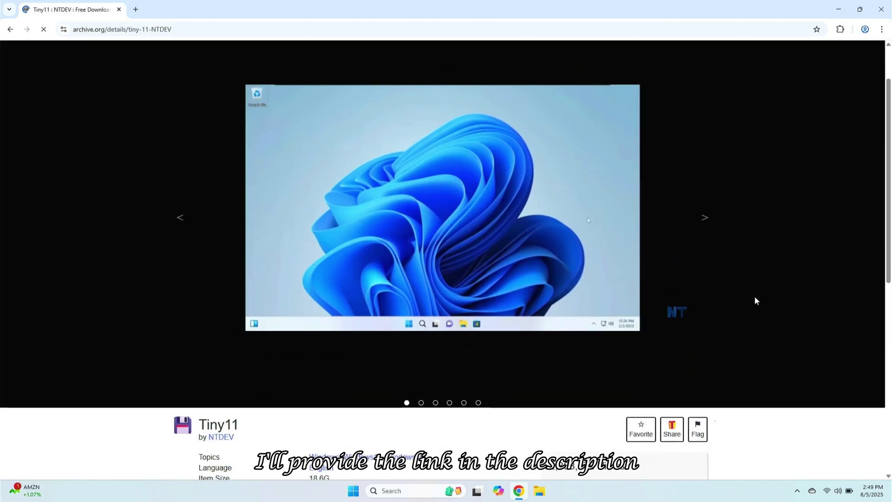
scroll(756, 302, down, 1)
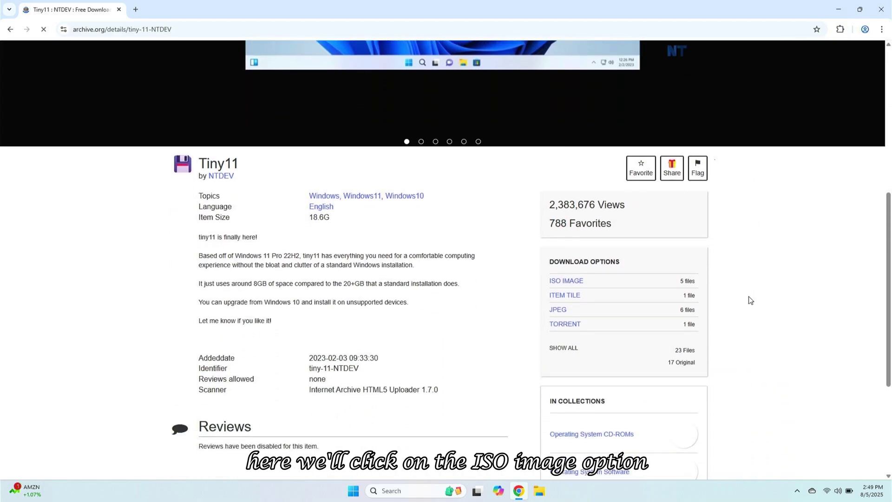
click(602, 284)
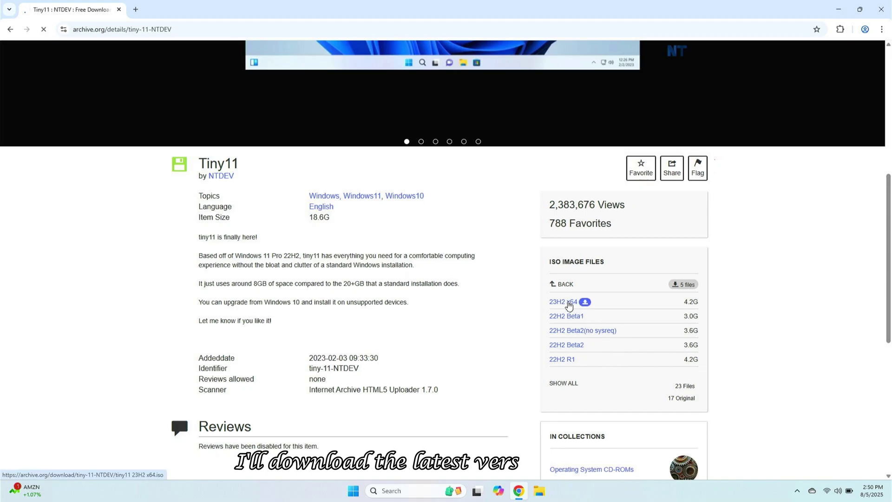
click(569, 303)
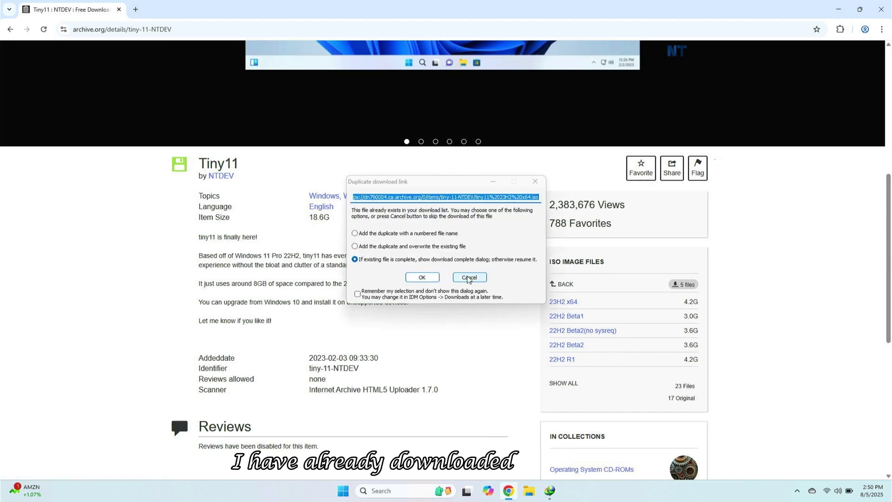
Step: Mount the downloaded tiny11 ISO, run its setup, and dismiss the 0x8030002F error
click(432, 279)
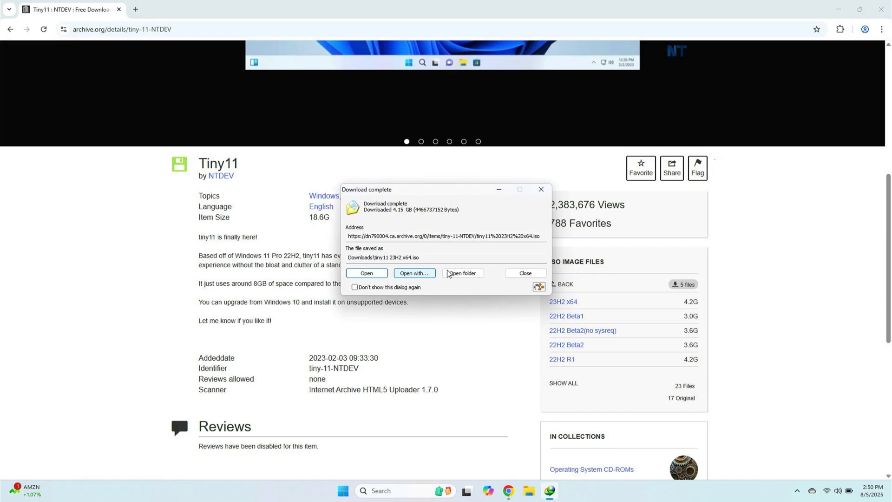
click(470, 276)
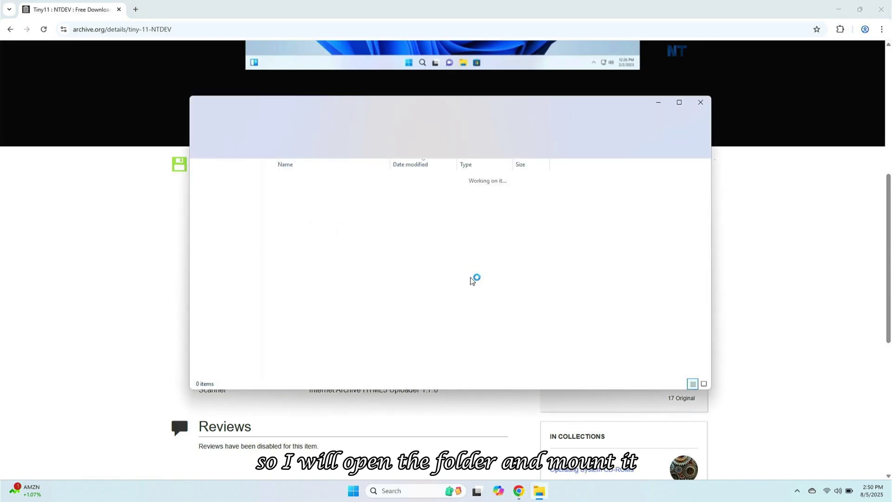
double_click(320, 219)
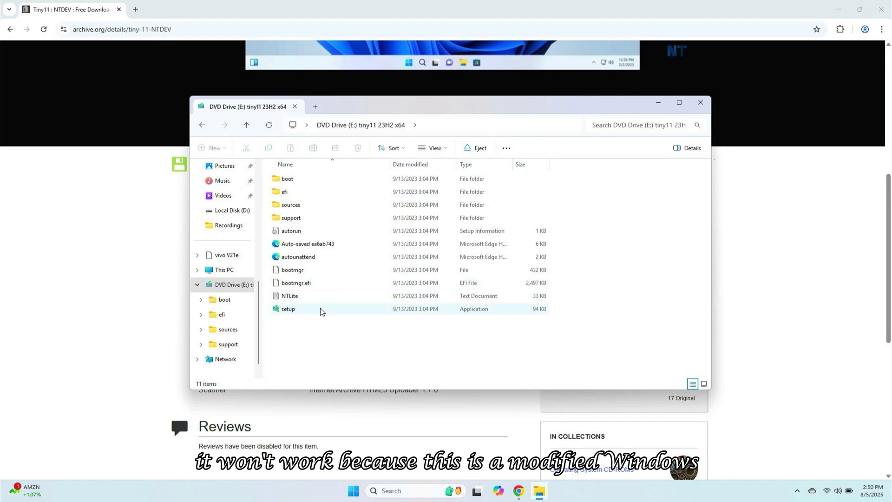
double_click(320, 309)
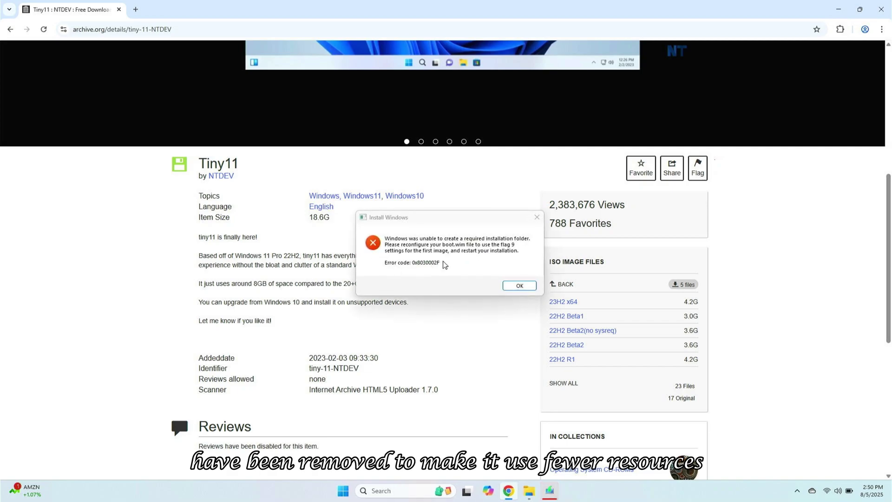
click(519, 285)
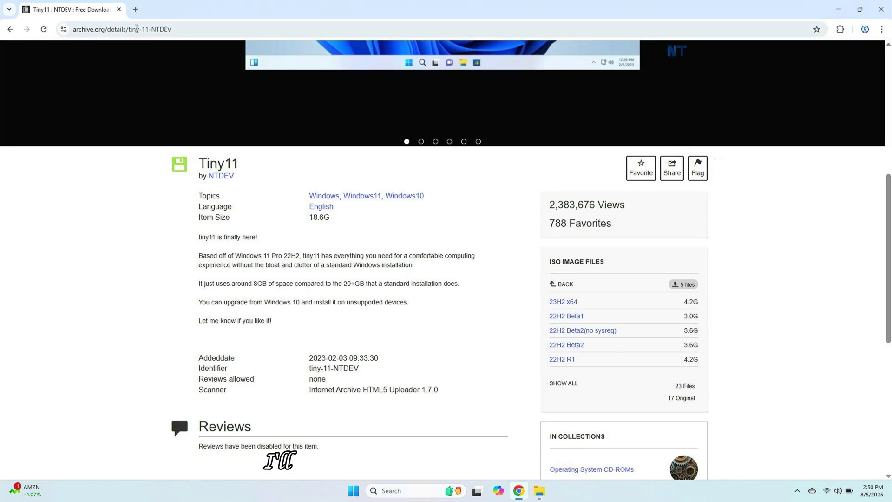
Step: Search Google for 'rufus' in a new tab and download rufus-4.9.exe from rufus.ie
click(136, 13)
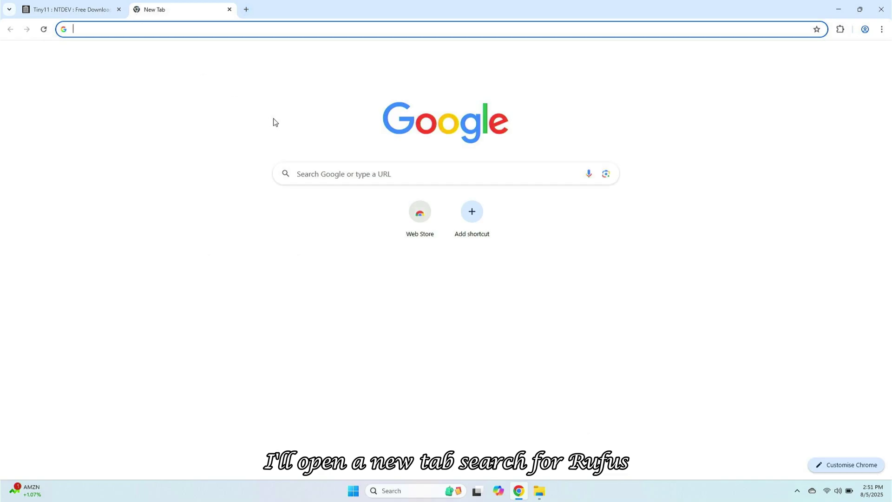
click(351, 168)
text(rufus)
key(Return)
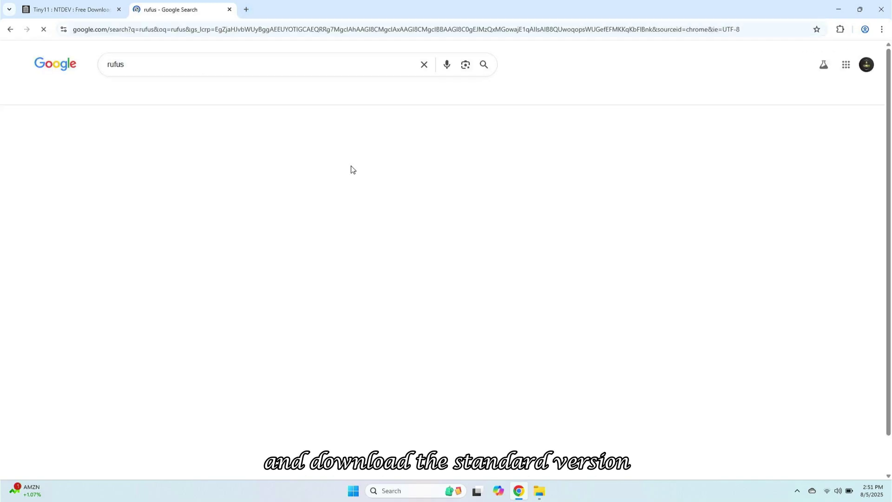
click(234, 144)
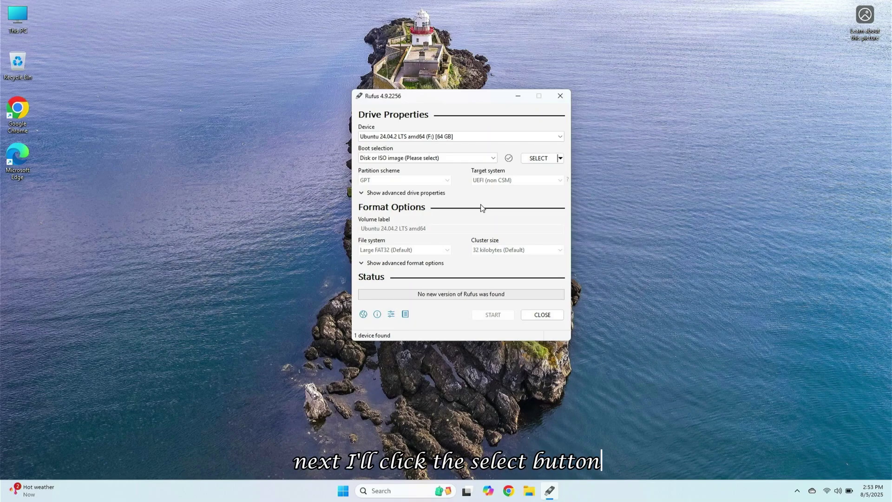
Step: Write tiny11 23H2 x64.iso to the USB drive labelled 'Tiny Windows 11', then close Rufus
click(537, 158)
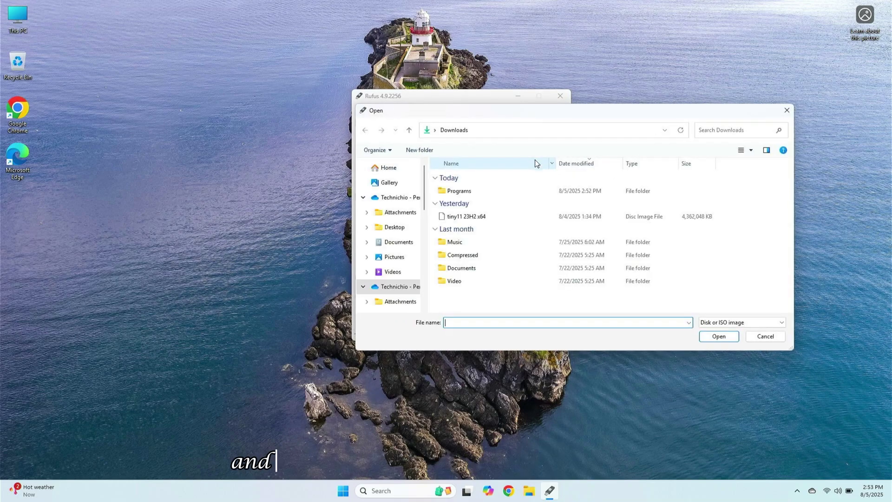
double_click(507, 215)
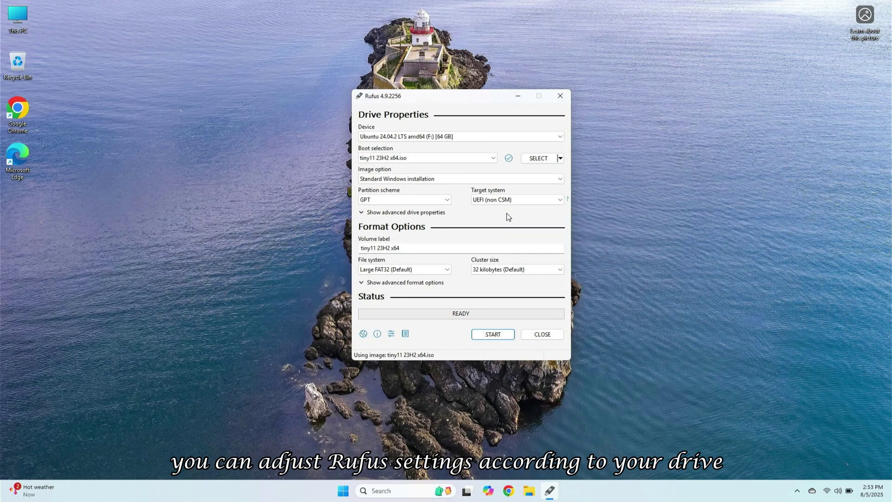
click(420, 252)
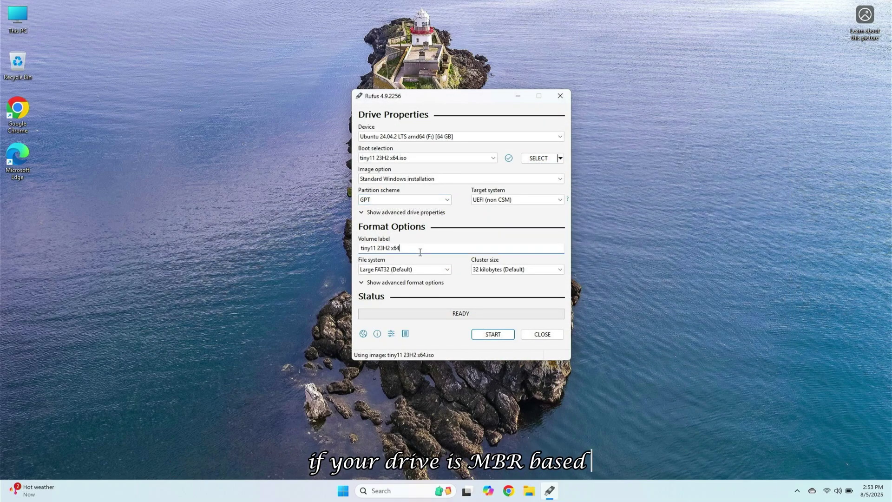
key(ctrl+a)
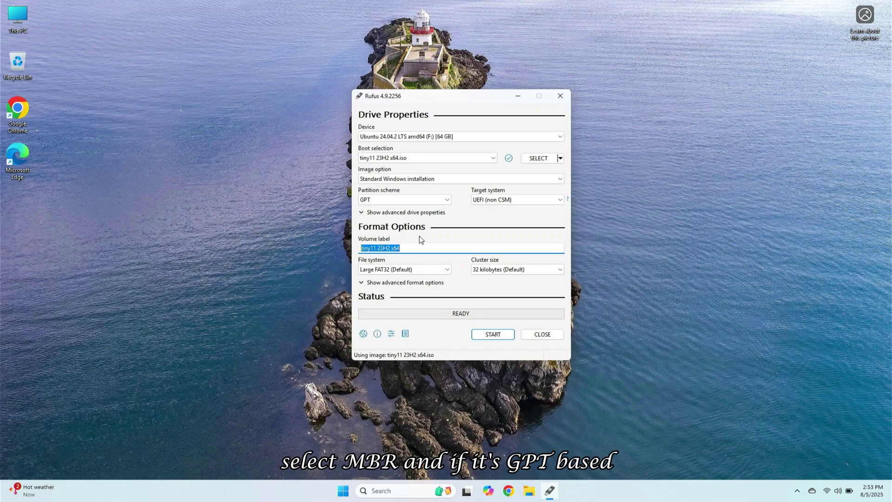
text(Tiny )
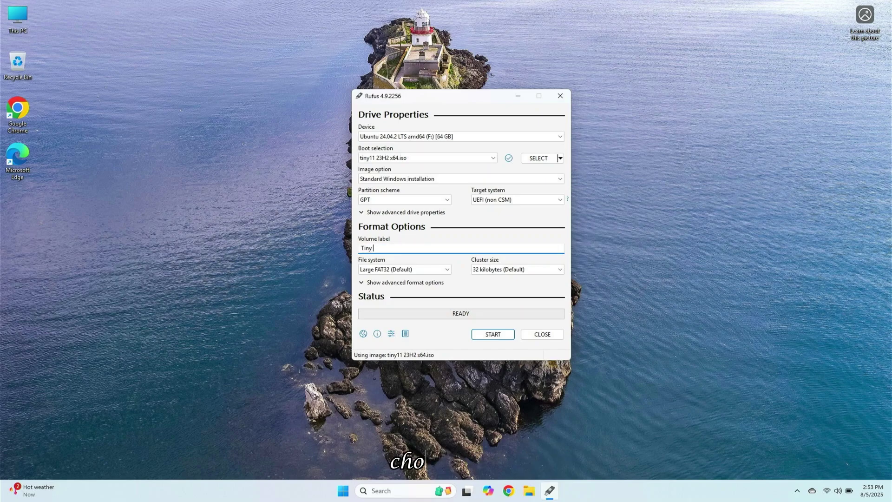
text(Windows 11)
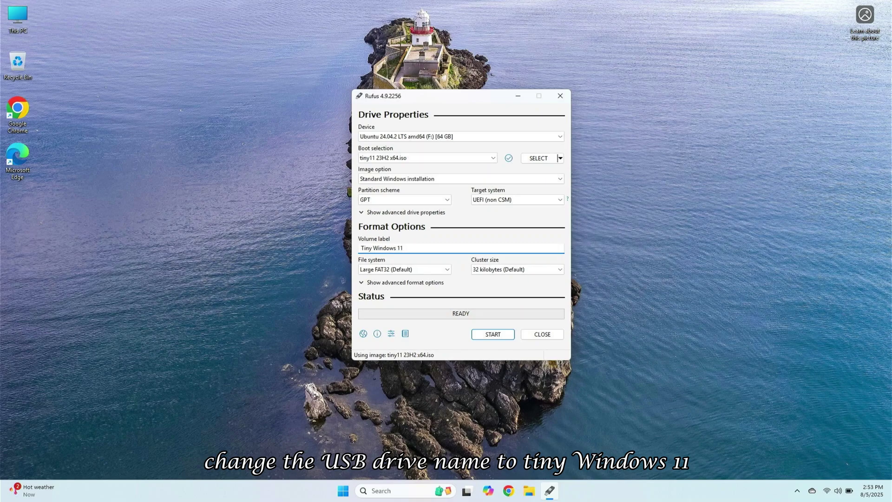
click(505, 335)
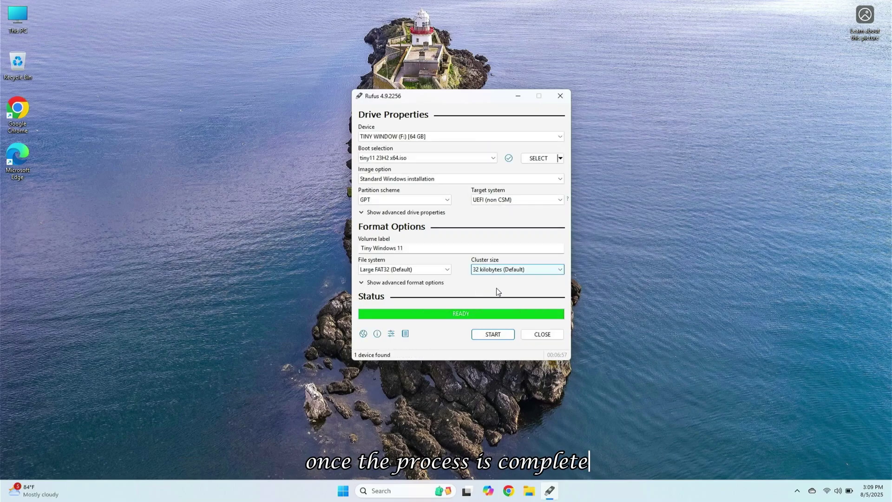
click(540, 336)
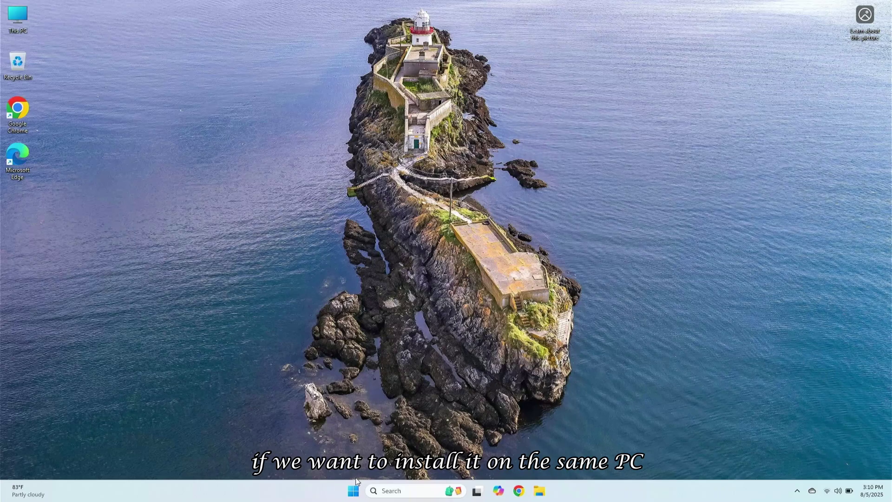
Step: Restart the computer from the Start menu's power options
click(355, 487)
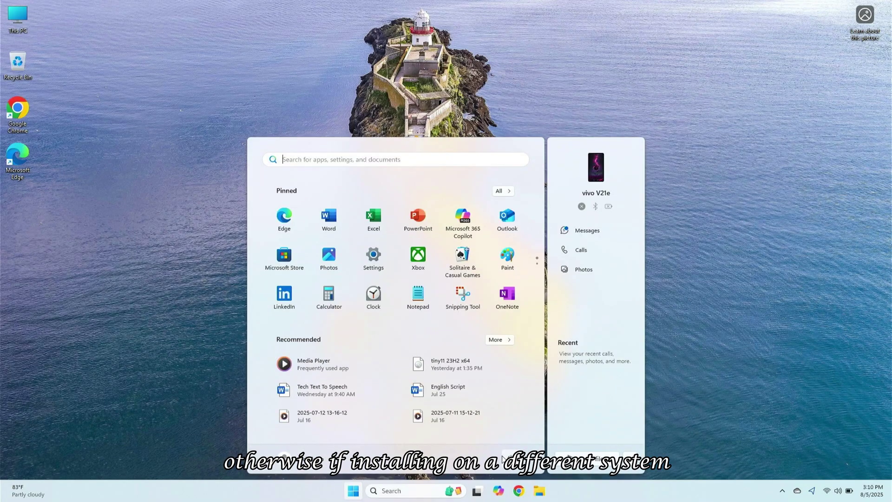
click(505, 457)
click(507, 440)
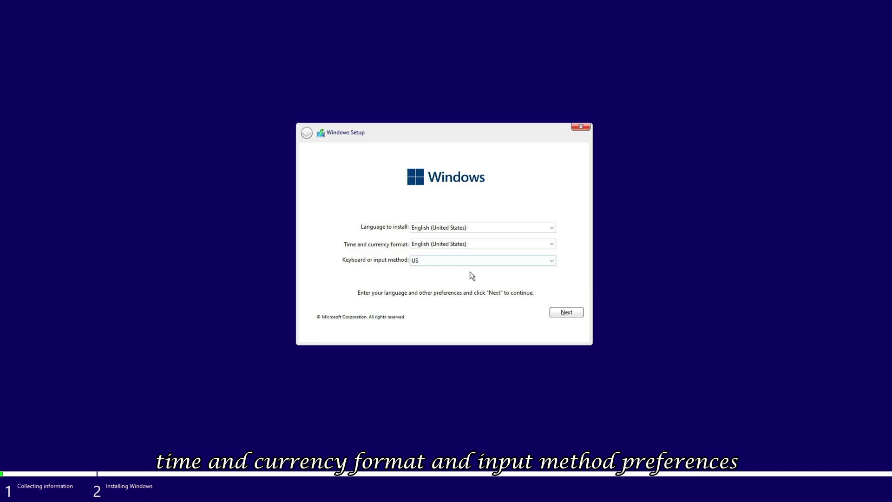
Step: Keep the default language settings and accept the Microsoft Software License Terms
click(560, 313)
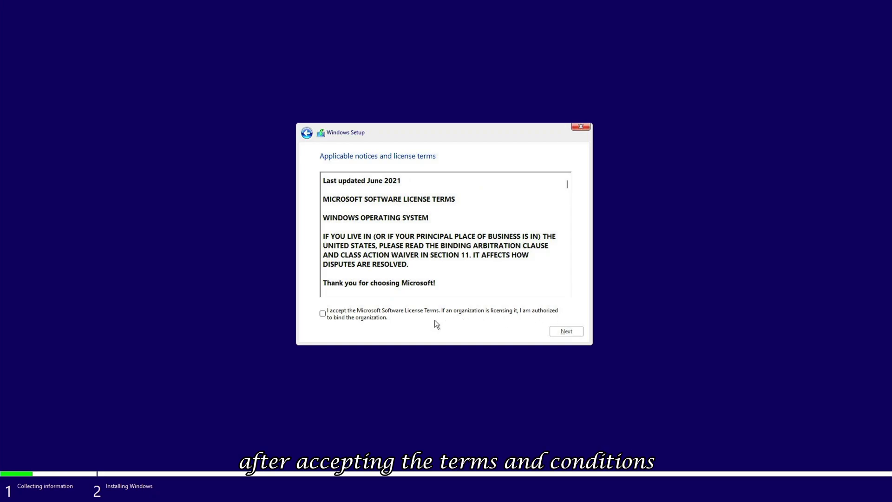
click(416, 314)
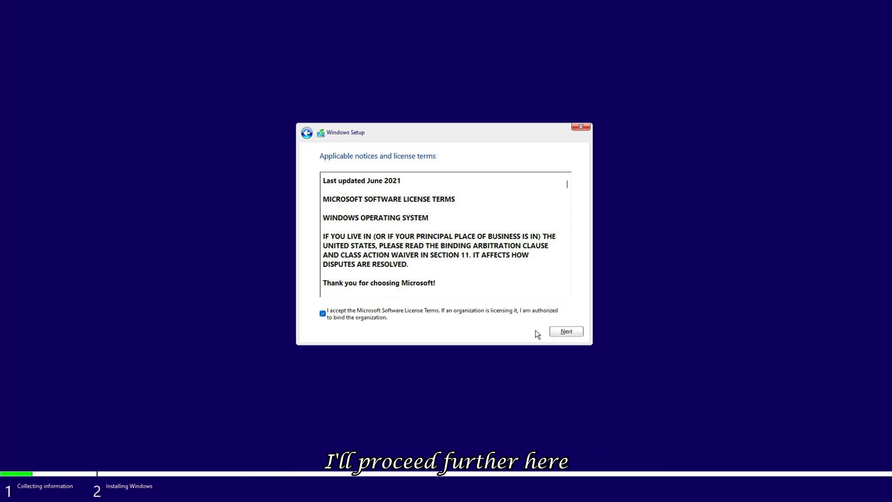
click(566, 331)
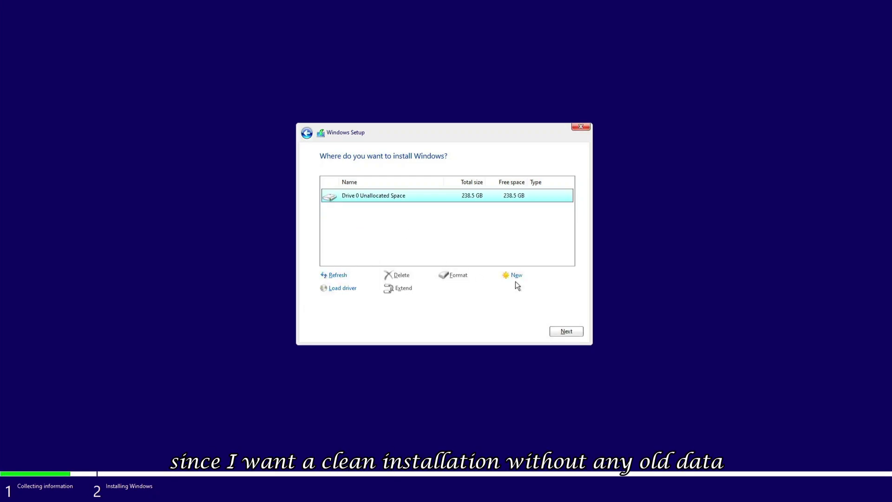
Step: Create a new partition in the unallocated space and install Windows on 100 GB Partition 3
click(516, 277)
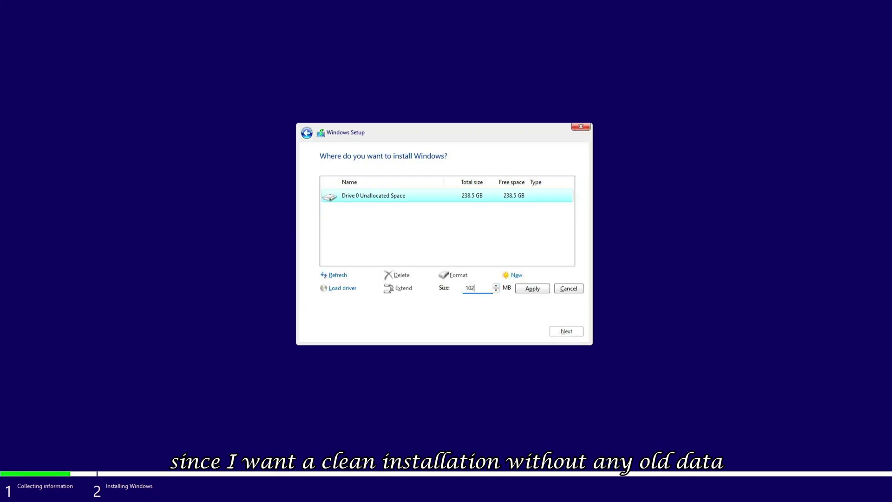
click(530, 289)
click(524, 292)
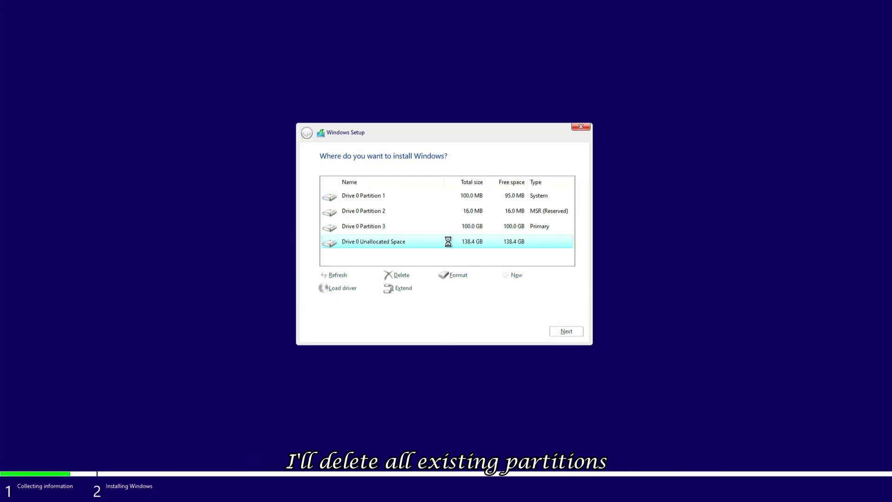
click(427, 228)
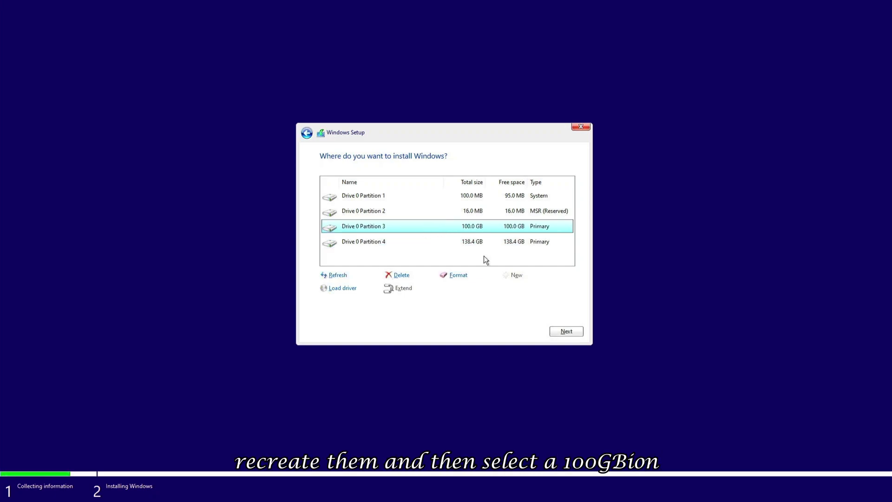
click(564, 326)
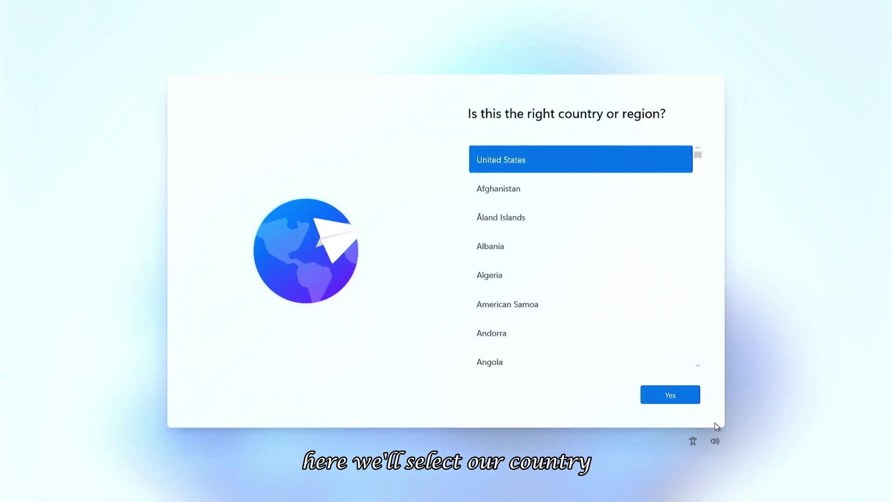
Step: Answer Yes to United States as the region and US as the keyboard
click(680, 399)
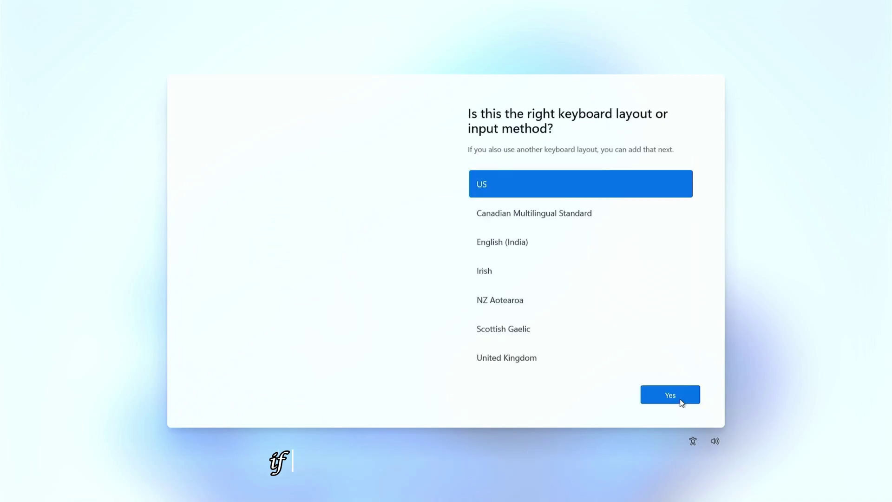
click(680, 400)
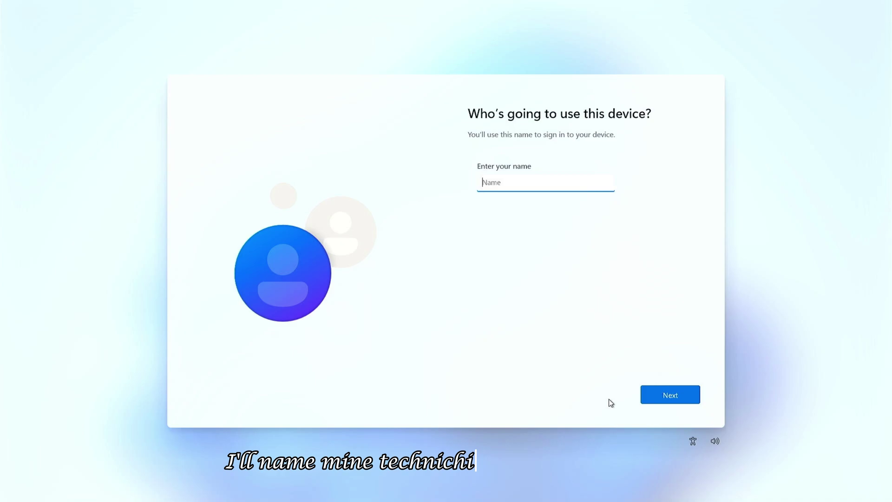
Step: Enter the local account's user name and continue with no password
text(Techn)
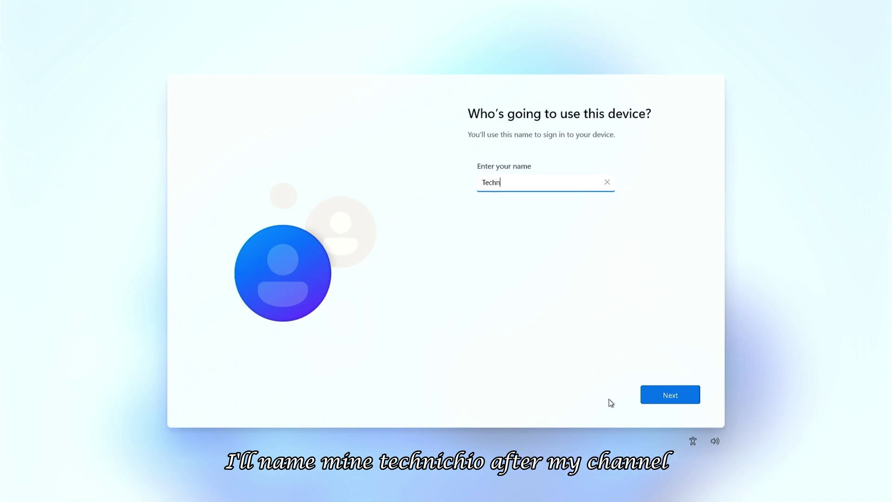
text(ichio)
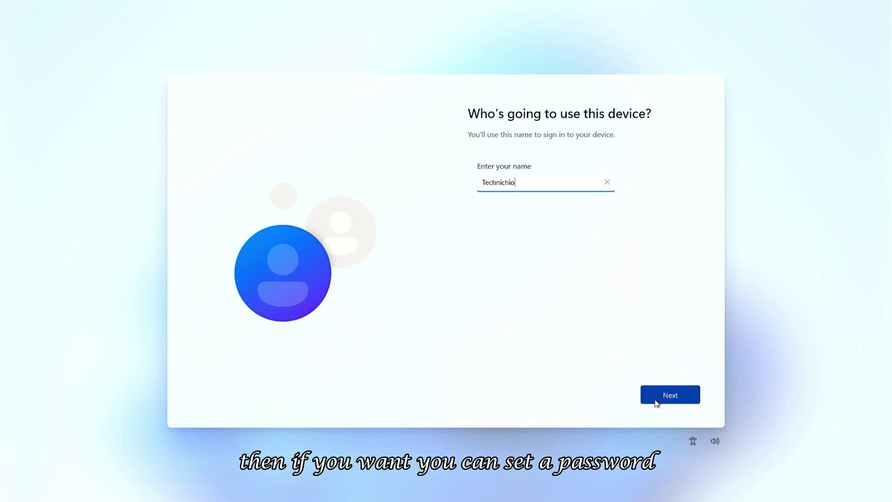
click(656, 401)
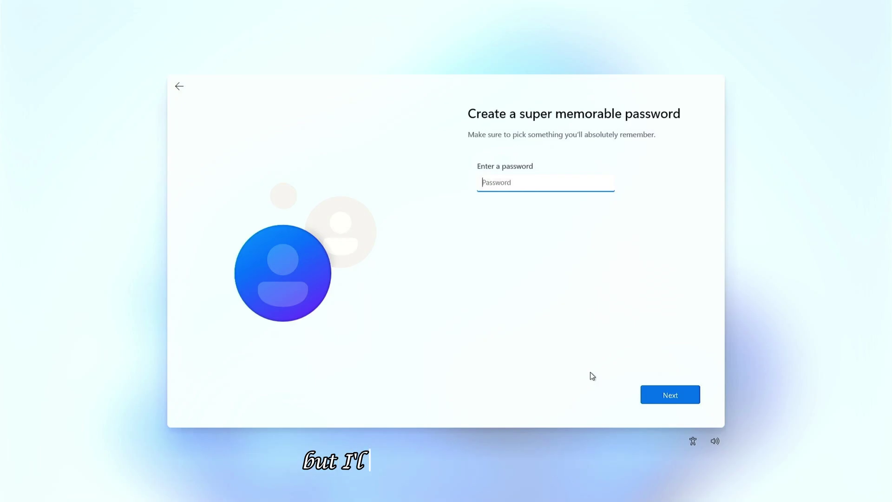
click(662, 394)
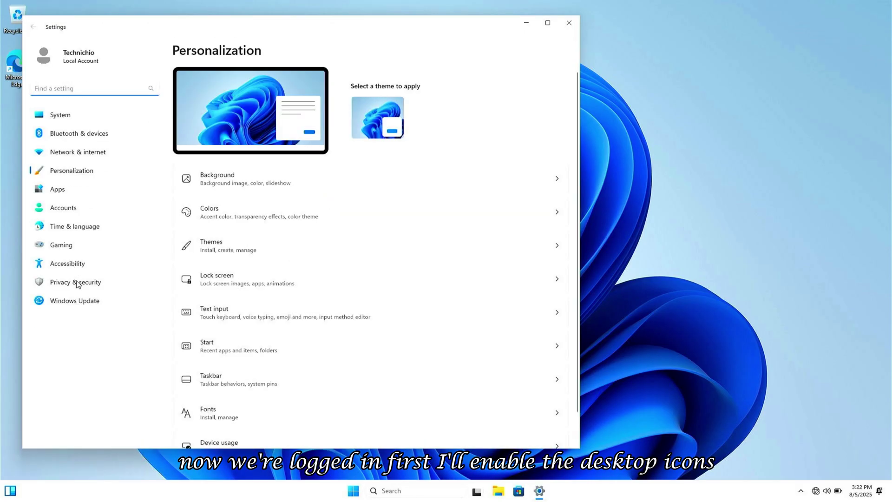
Step: Open Desktop icon settings under Themes, then view memory usage in Task Manager's Performance tab
click(220, 246)
click(367, 332)
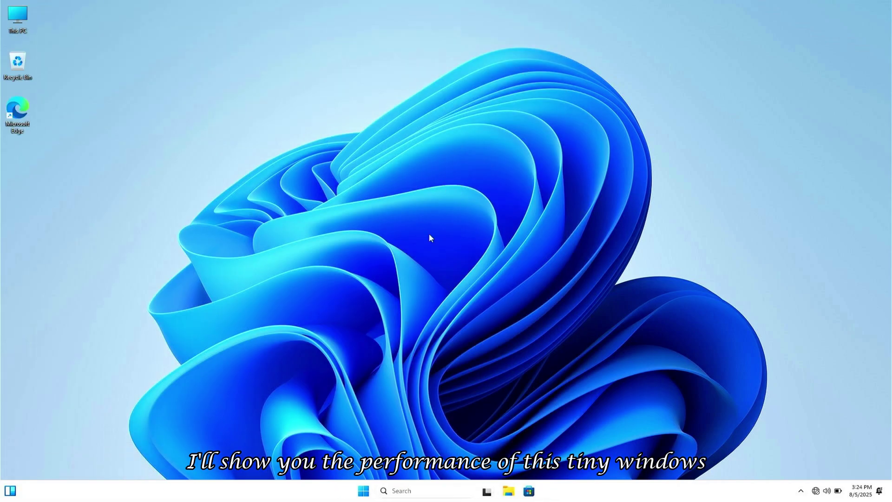
right_click(618, 491)
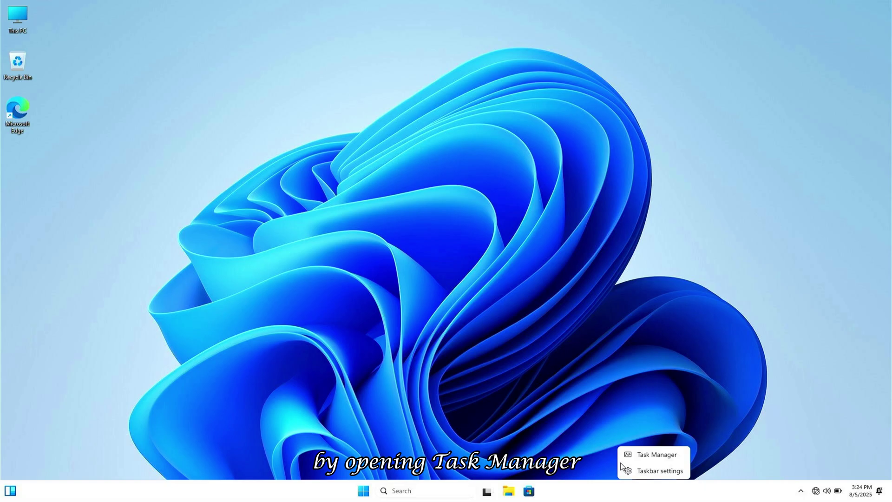
click(629, 454)
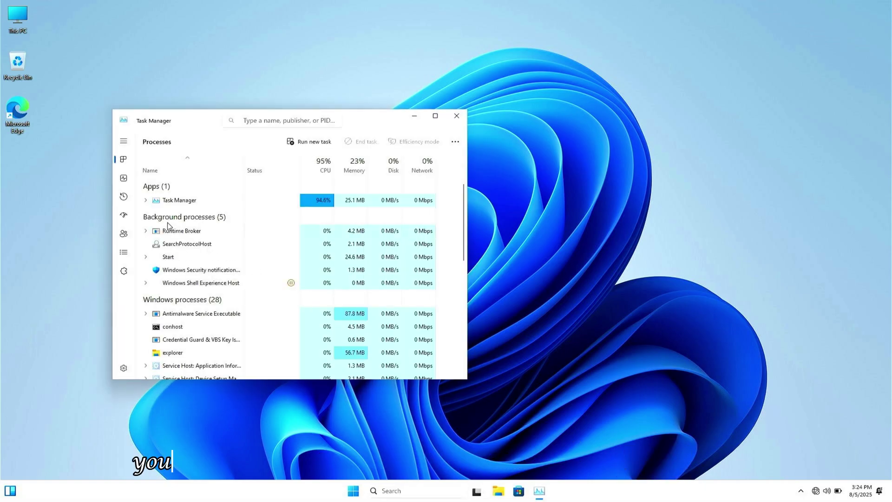
click(130, 185)
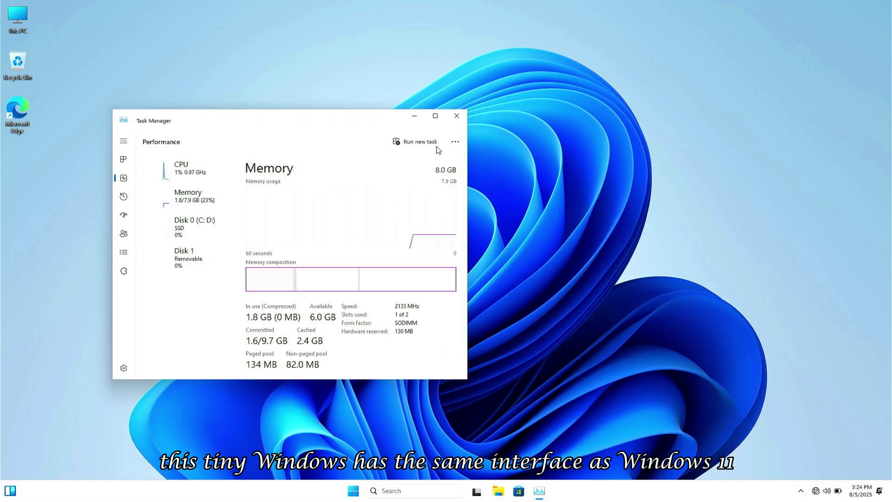
click(457, 116)
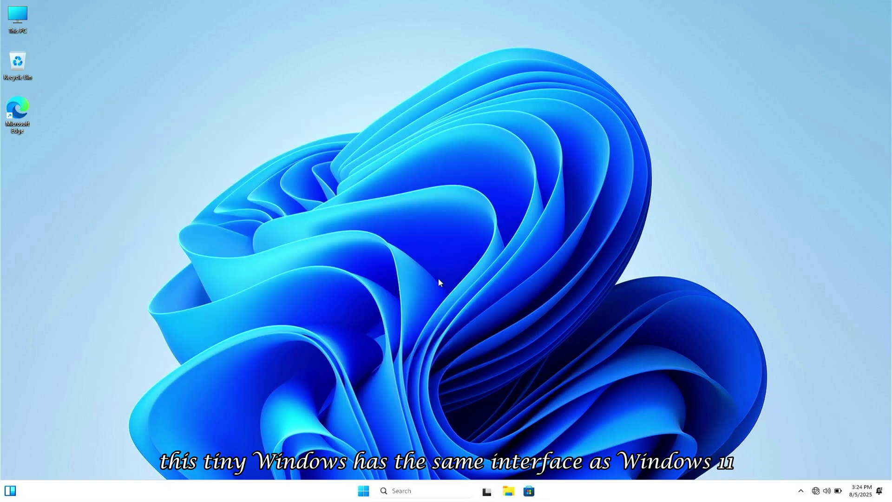
key(super)
click(374, 232)
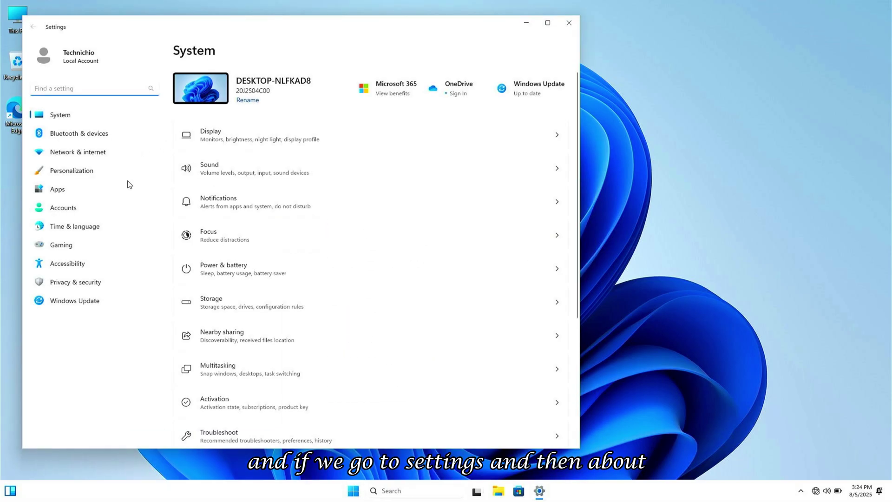
scroll(269, 418, down, 5)
click(269, 417)
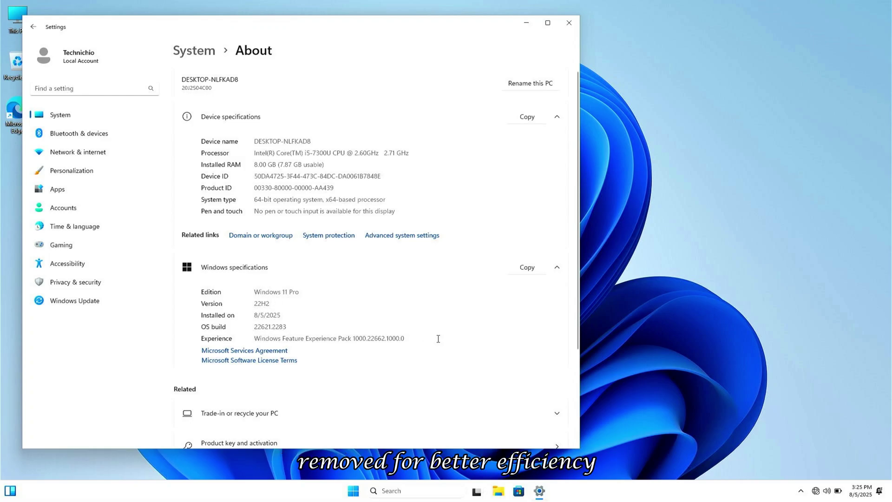
scroll(439, 339, down, 3)
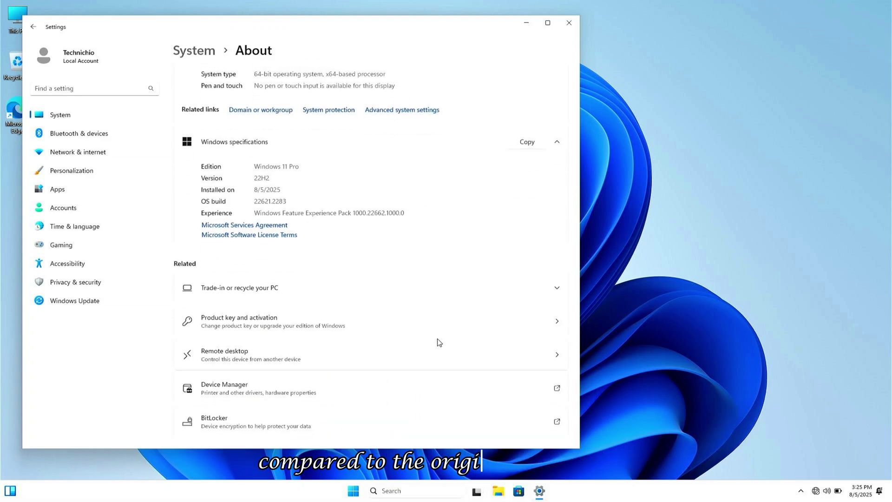
scroll(440, 341, up, 3)
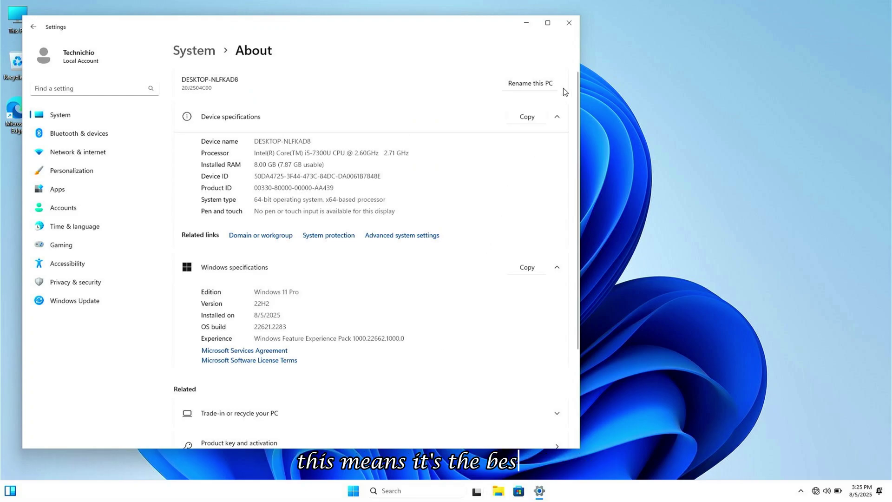
click(569, 23)
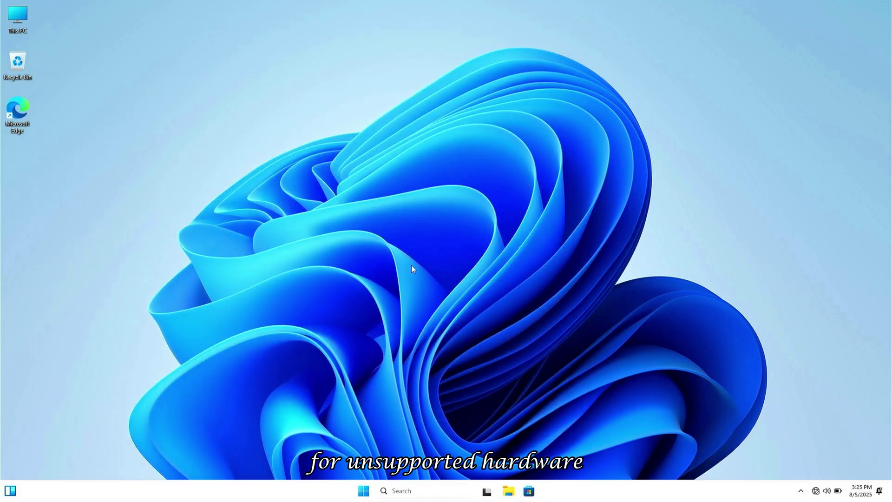